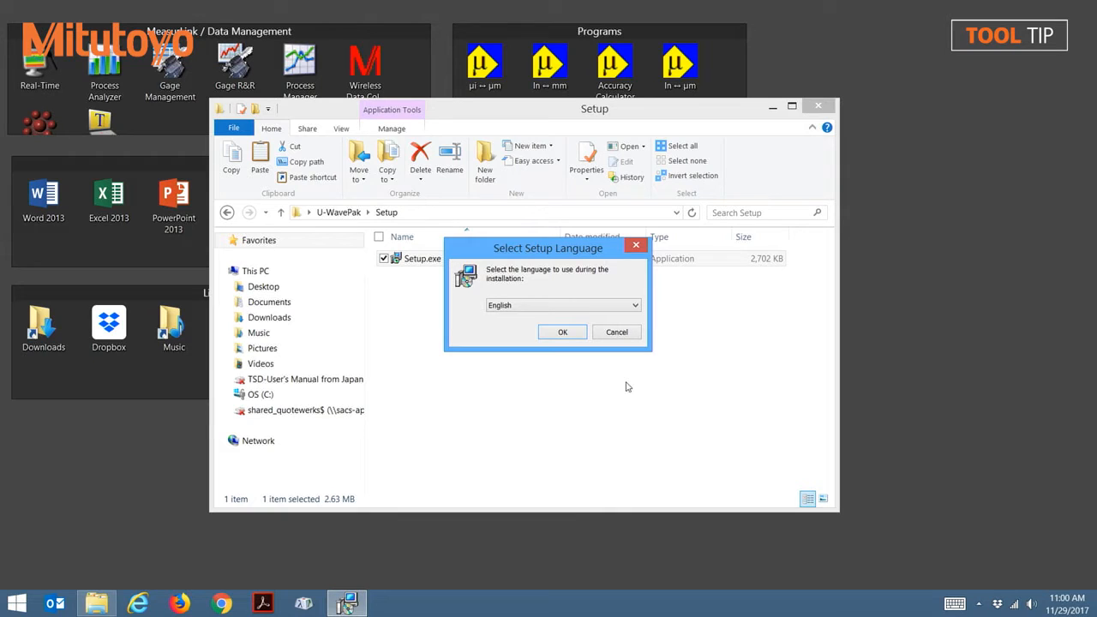
Step: Start the U-WAVEPAK setup in English, read through the license agreement and accept it
{"action": "left_click", "coordinate": [567, 335]}
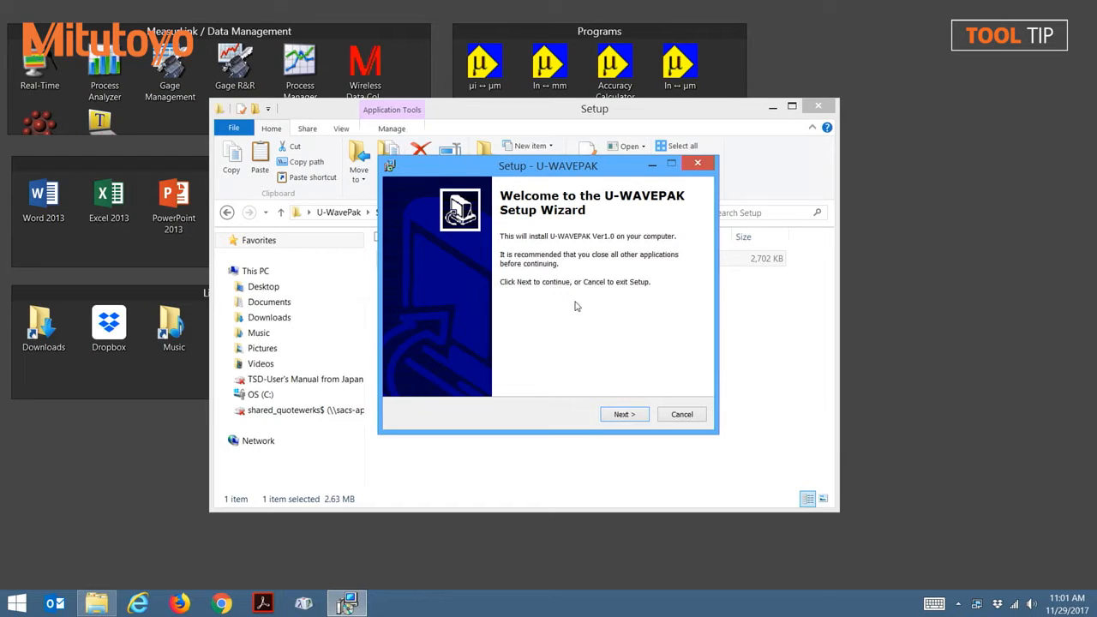
{"action": "left_click", "coordinate": [624, 415]}
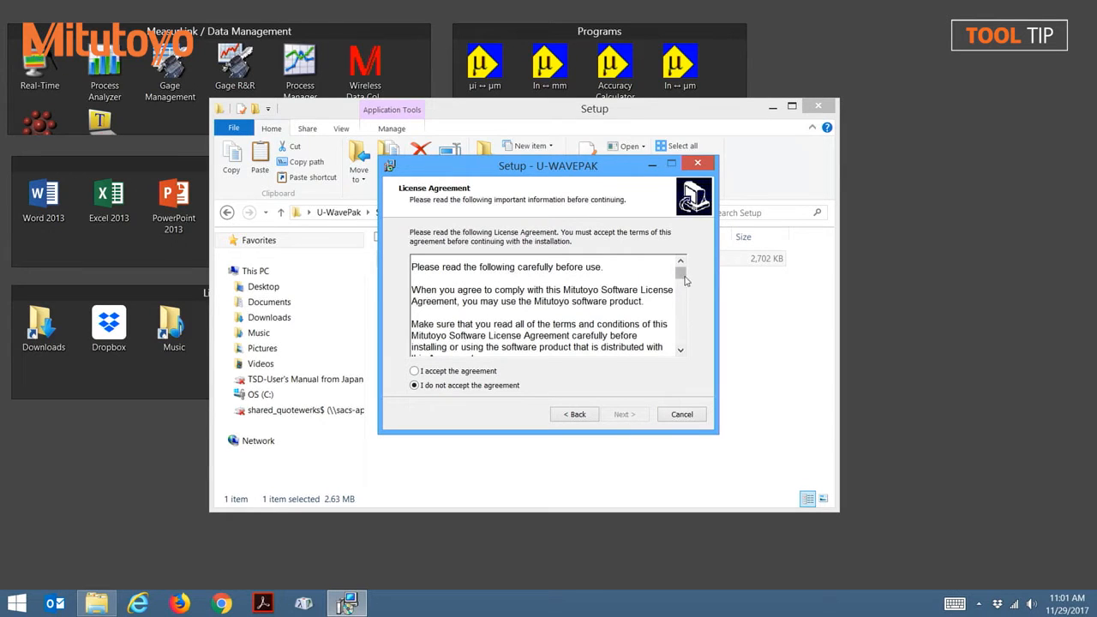
{"action": "left_click_drag", "start_coordinate": [681, 278], "coordinate": [682, 350]}
{"action": "left_click", "coordinate": [416, 373]}
{"action": "left_click", "coordinate": [624, 415]}
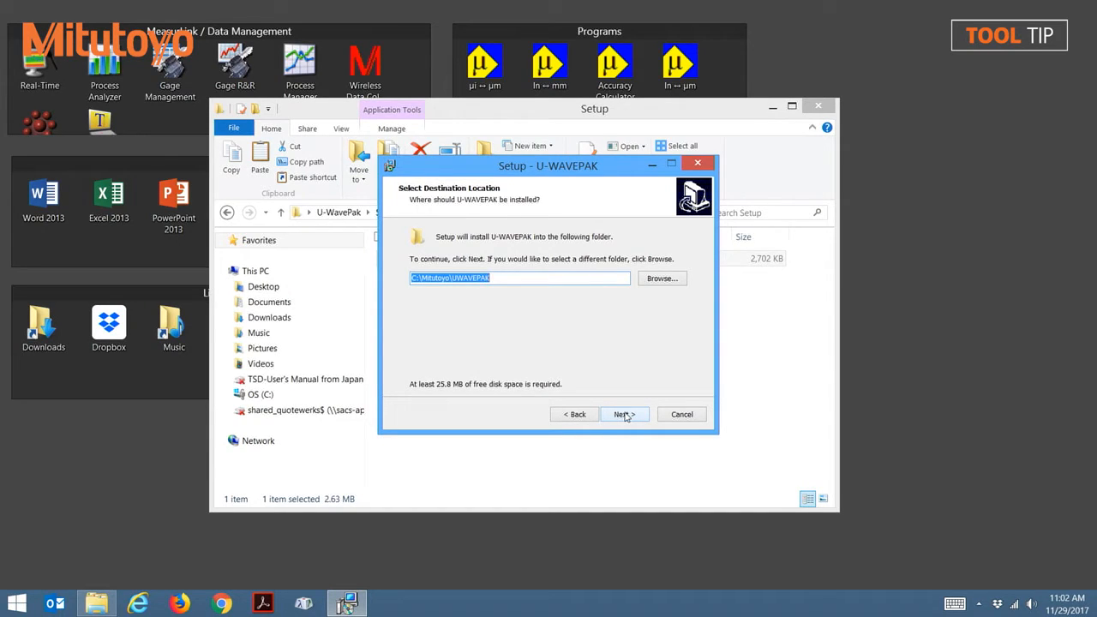
Step: Install U-WAVEPAK to C:\Mitutoyo\UWAVEPAK with the Start menu folder U-WAVEPAK and a desktop icon
{"action": "left_click", "coordinate": [625, 415]}
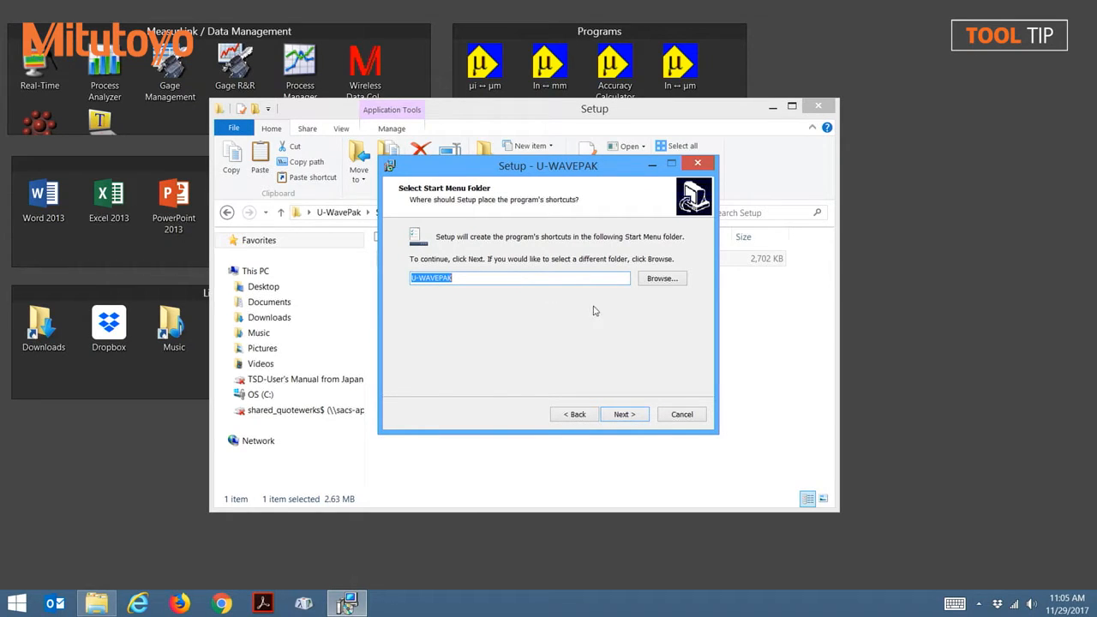
{"action": "left_click", "coordinate": [639, 415]}
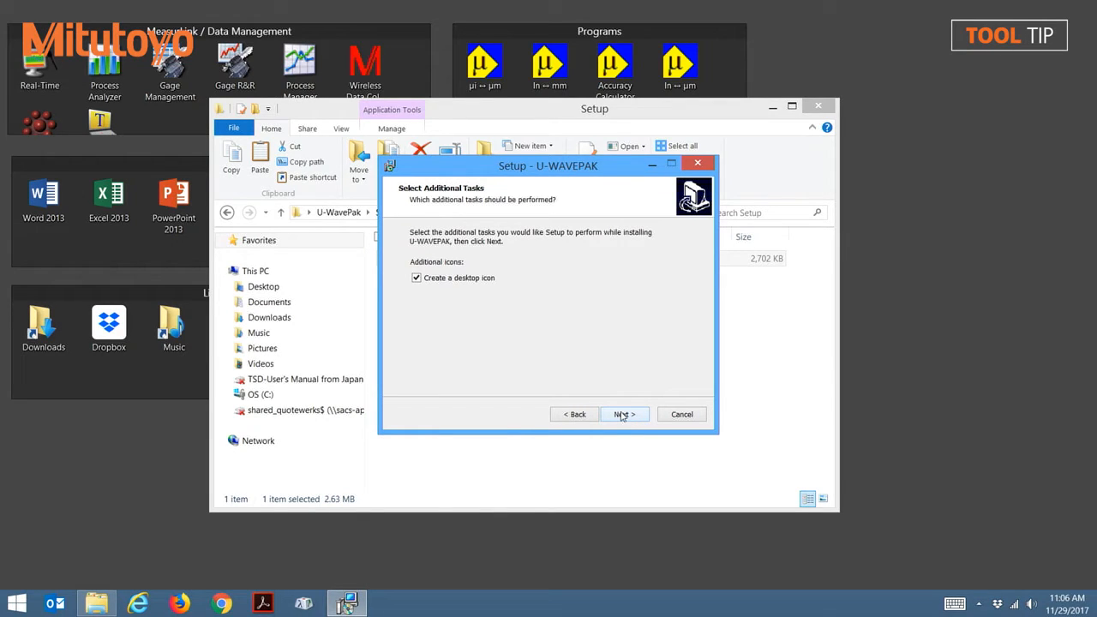
{"action": "left_click", "coordinate": [623, 415]}
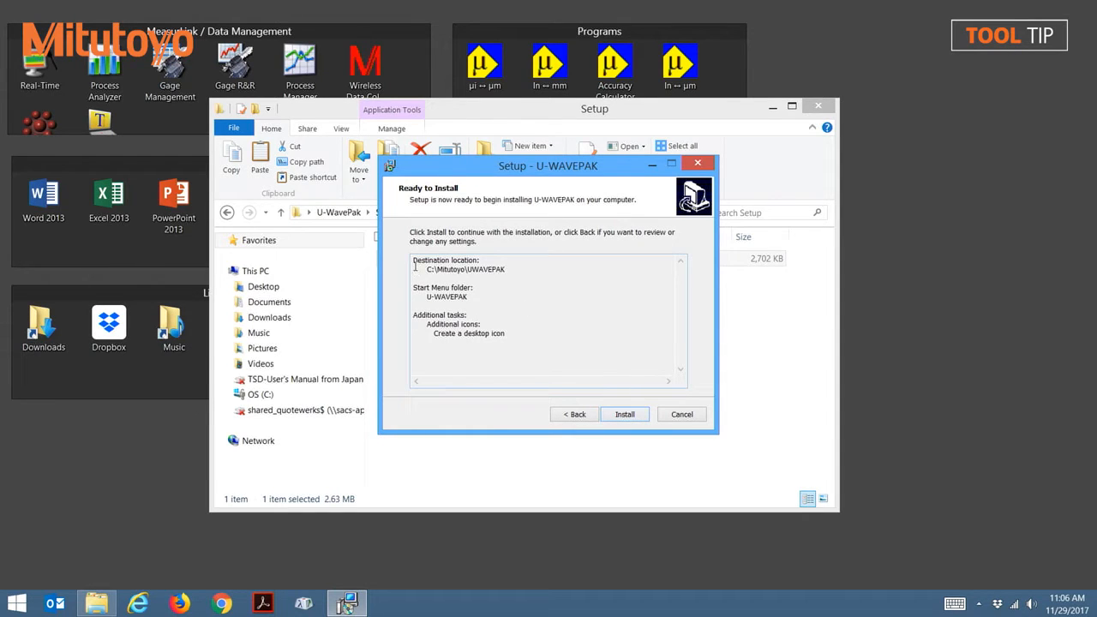
{"action": "left_click_drag", "start_coordinate": [414, 260], "coordinate": [532, 332]}
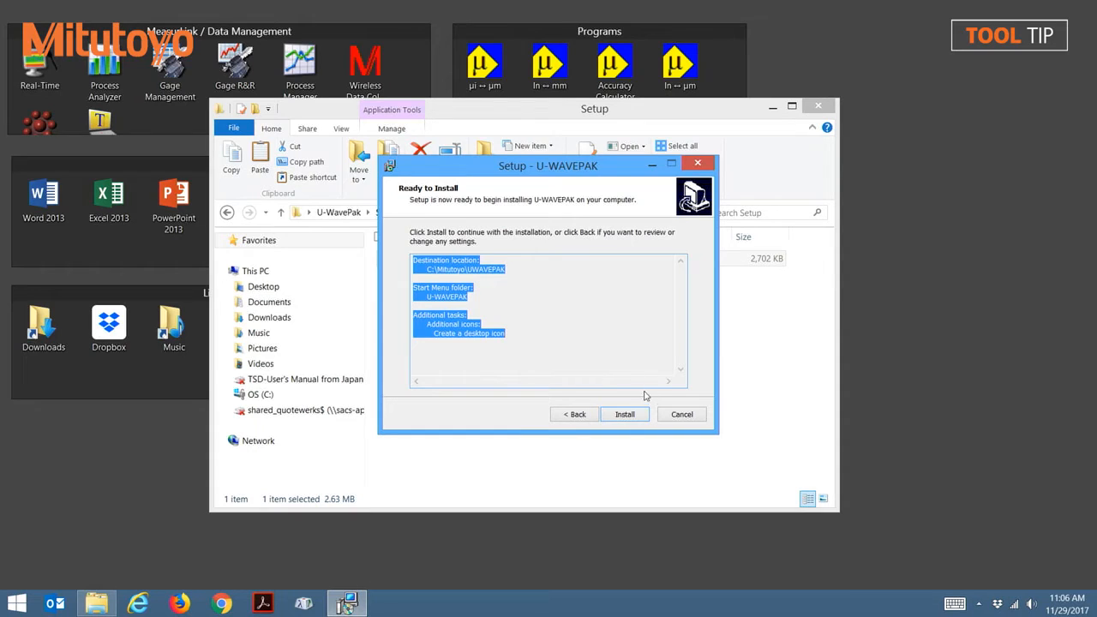
{"action": "left_click", "coordinate": [625, 415]}
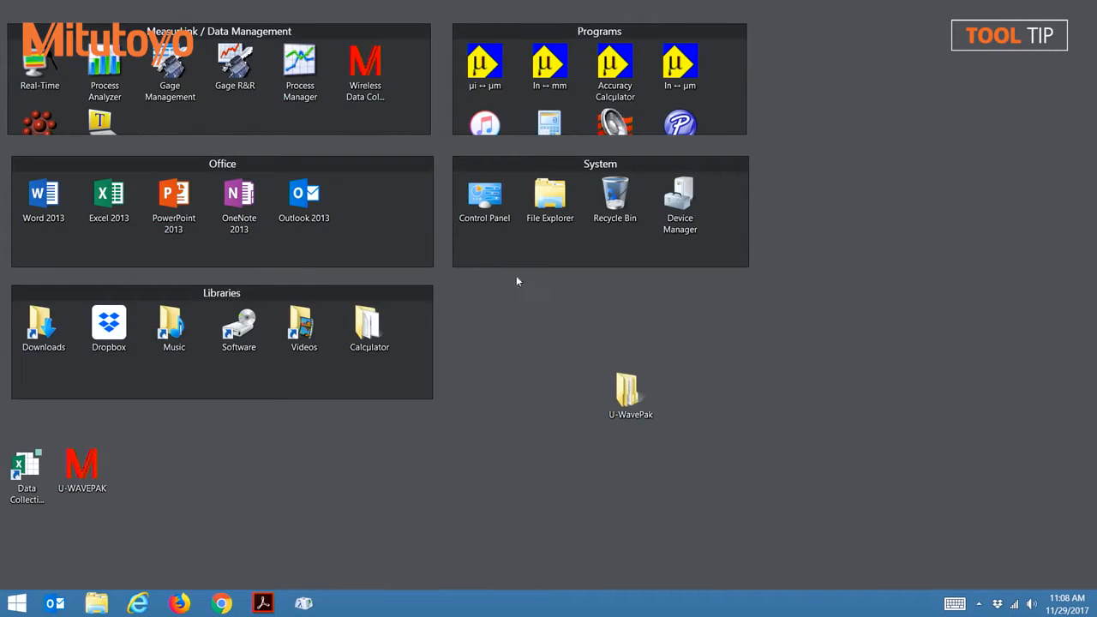
Step: Open Device Manager and start a driver update for the Mitutoyo U-WAVE device, choosing to browse the computer for driver software
{"action": "double_click", "coordinate": [678, 214]}
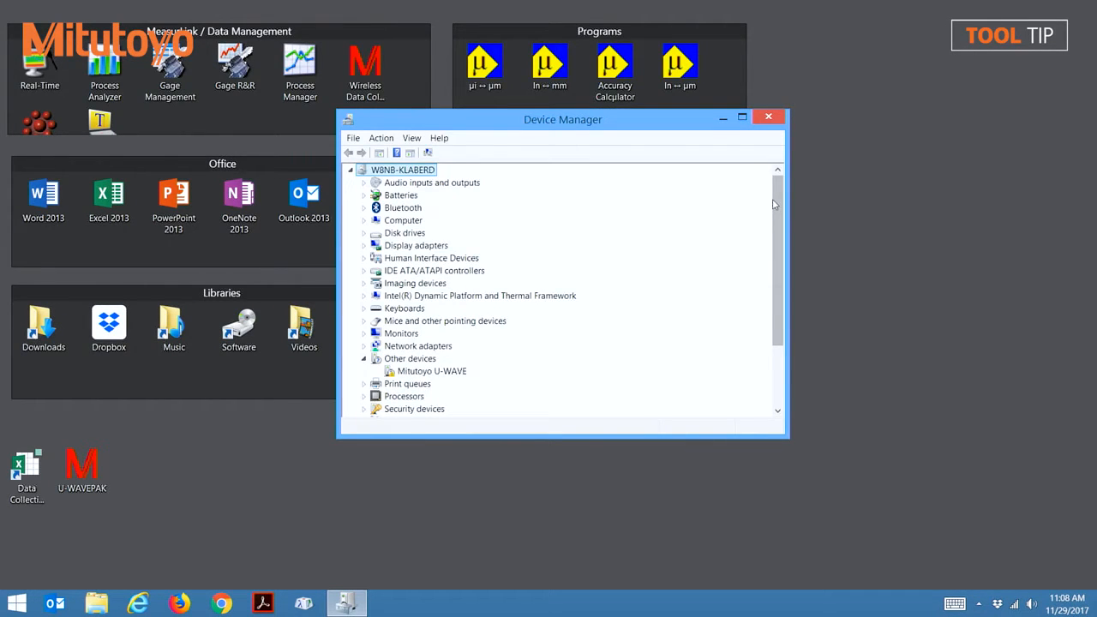
{"action": "left_click", "coordinate": [442, 372]}
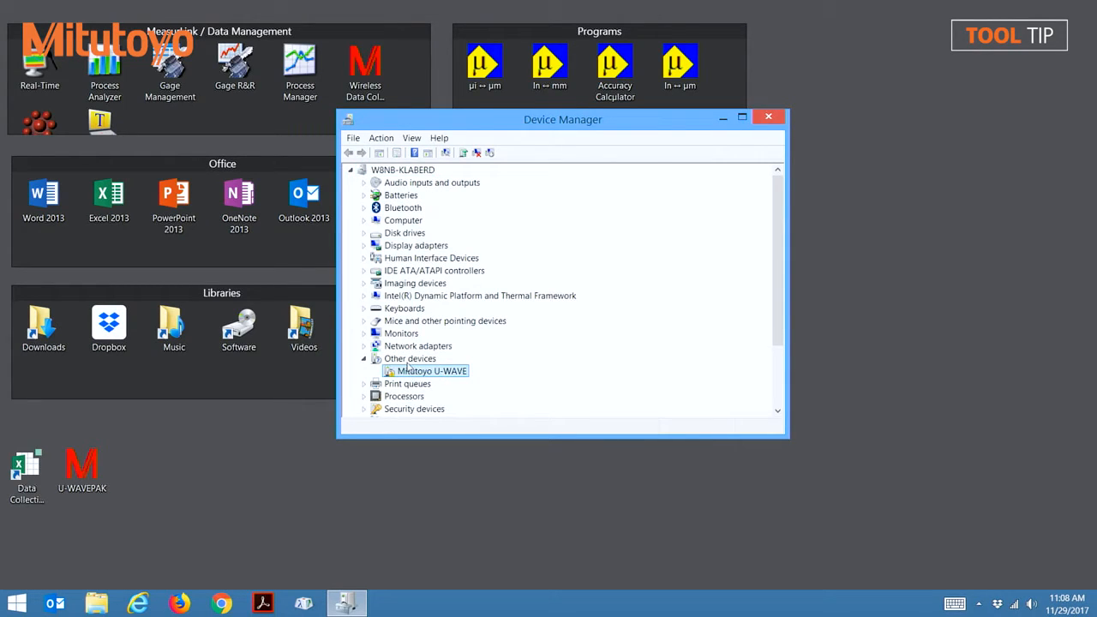
{"action": "right_click", "coordinate": [447, 376]}
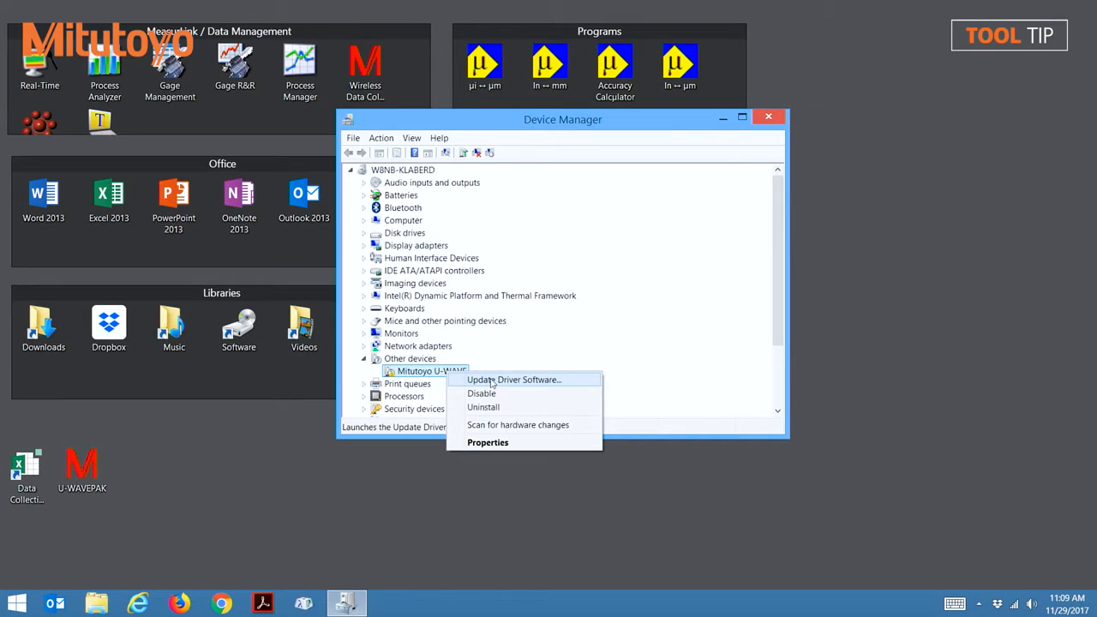
{"action": "left_click", "coordinate": [492, 381]}
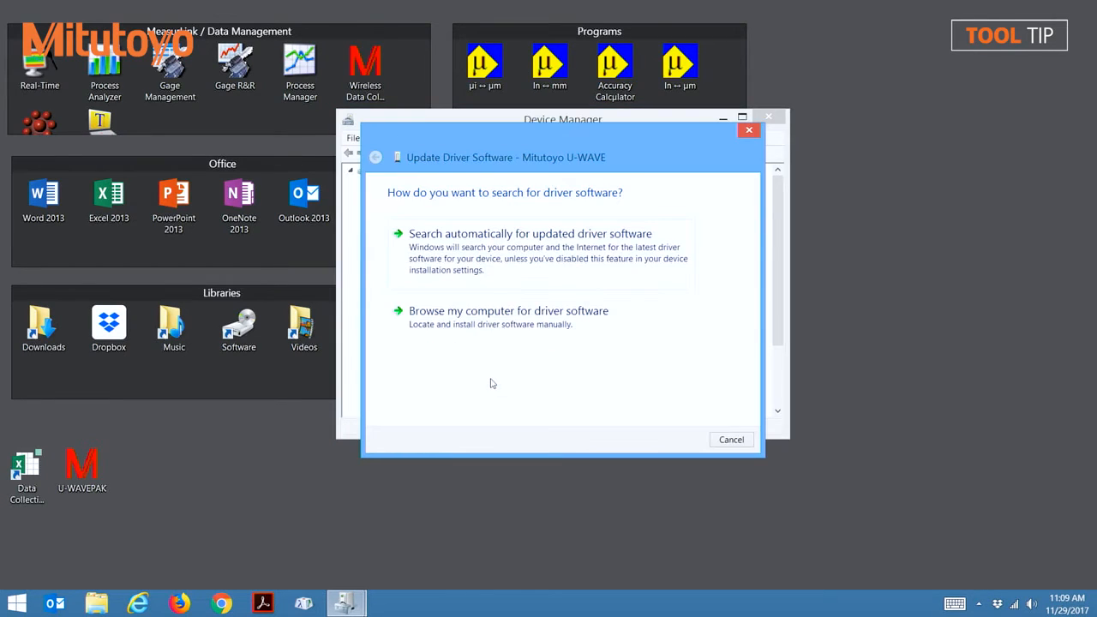
{"action": "left_click", "coordinate": [479, 316]}
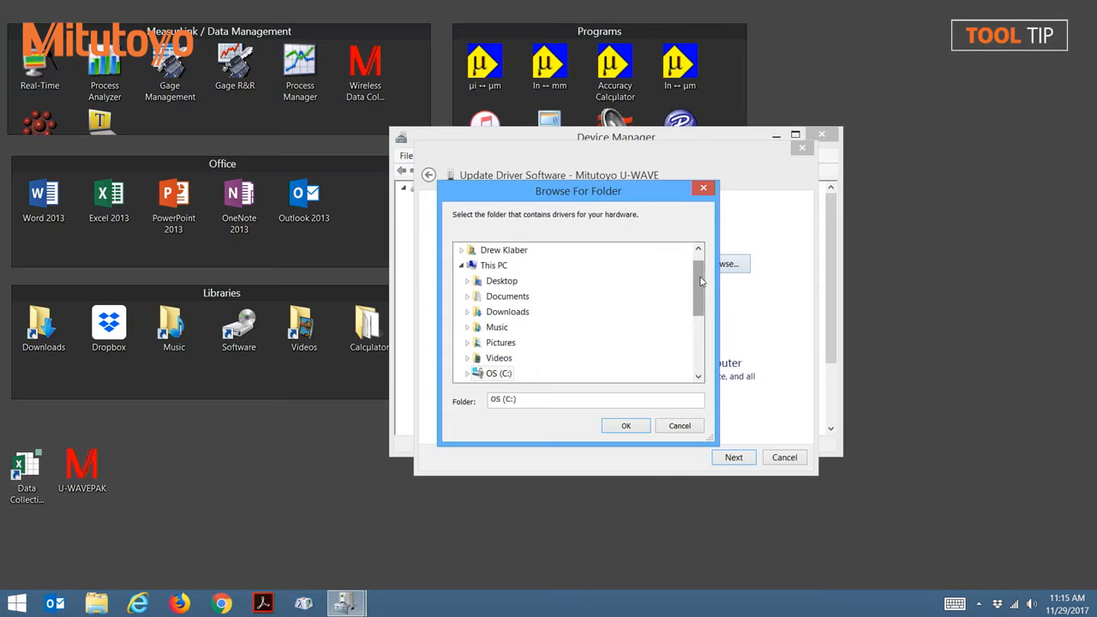
Step: Set the driver search location to the Mitutoyo\UWAVEPAK folder on drive C and install the Mitutoyo U-WAVE driver from it
{"action": "left_click_drag", "start_coordinate": [701, 281], "coordinate": [574, 304]}
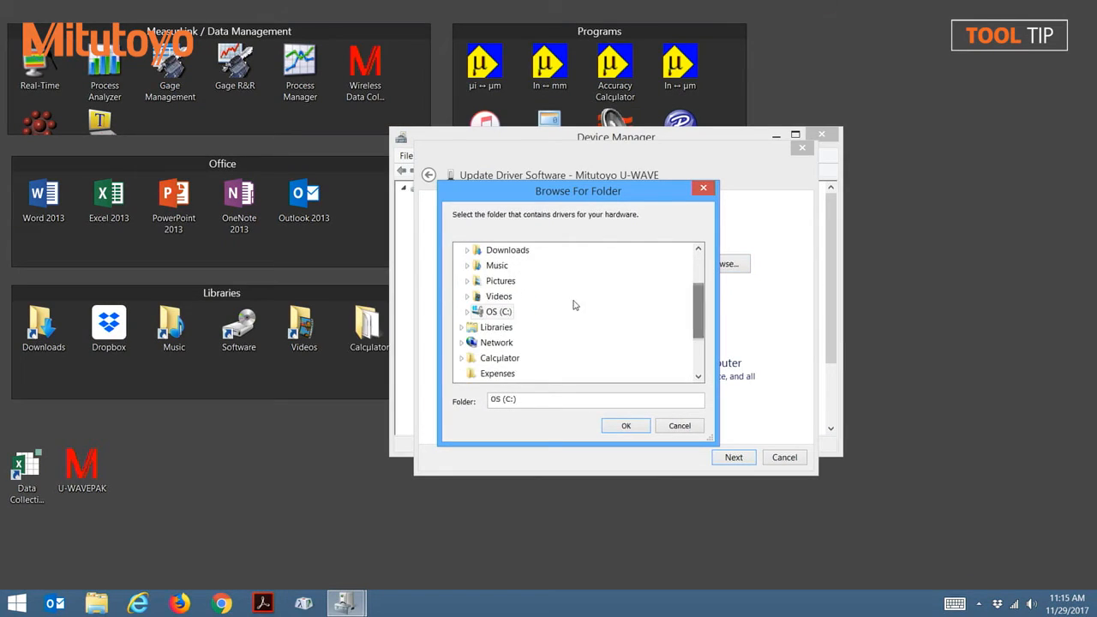
{"action": "double_click", "coordinate": [493, 312]}
{"action": "left_click_drag", "start_coordinate": [701, 290], "coordinate": [700, 314]}
{"action": "left_click", "coordinate": [507, 312]}
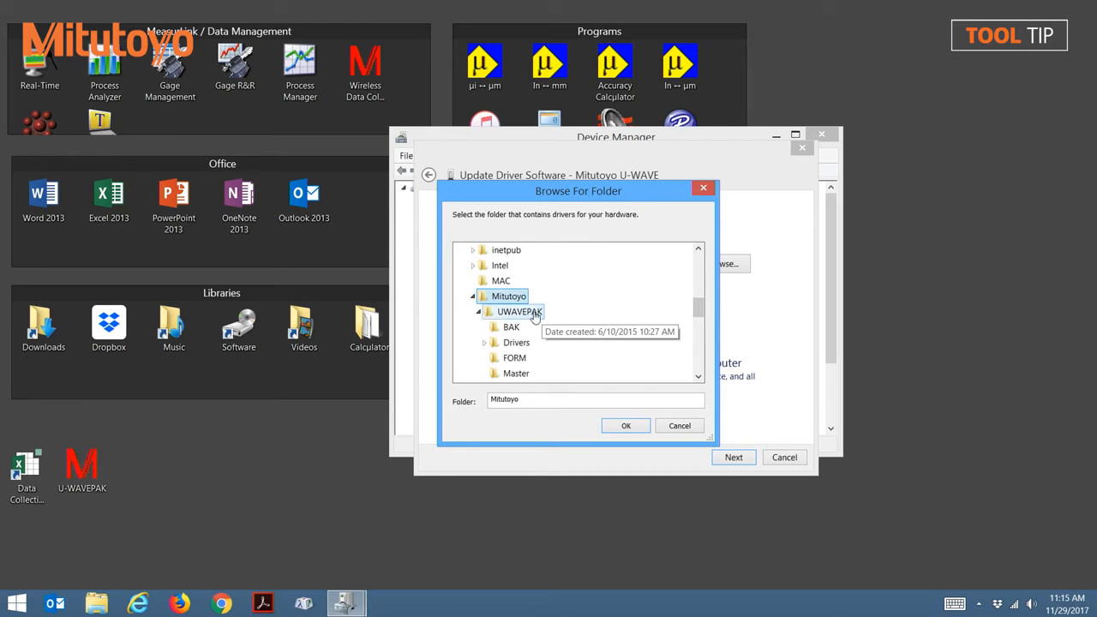
{"action": "left_click", "coordinate": [534, 314]}
{"action": "left_click", "coordinate": [629, 426]}
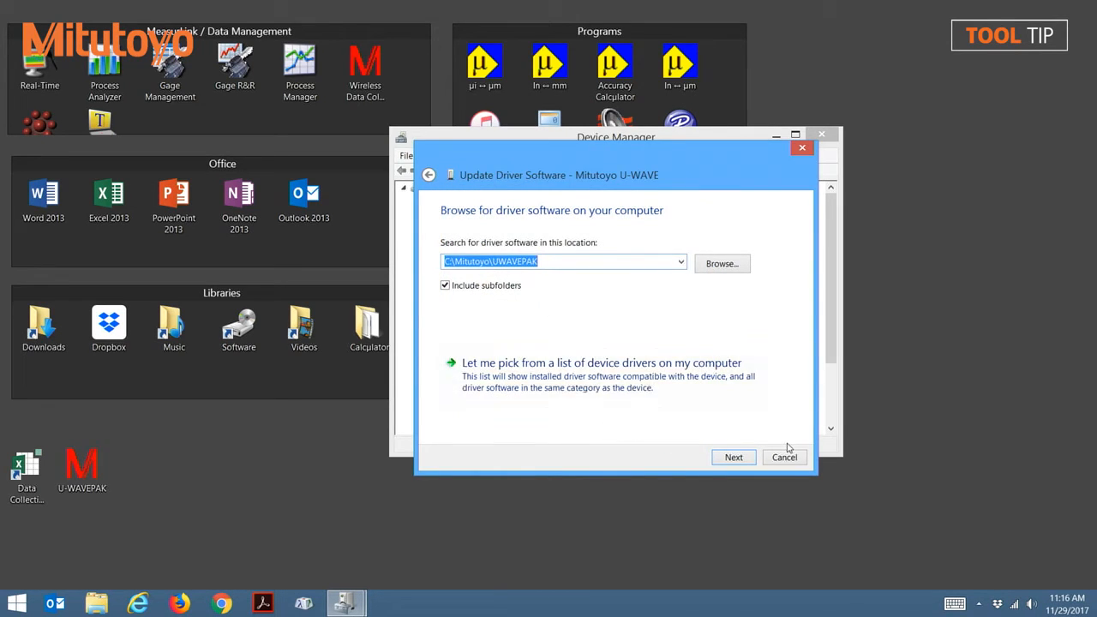
{"action": "left_click", "coordinate": [734, 458]}
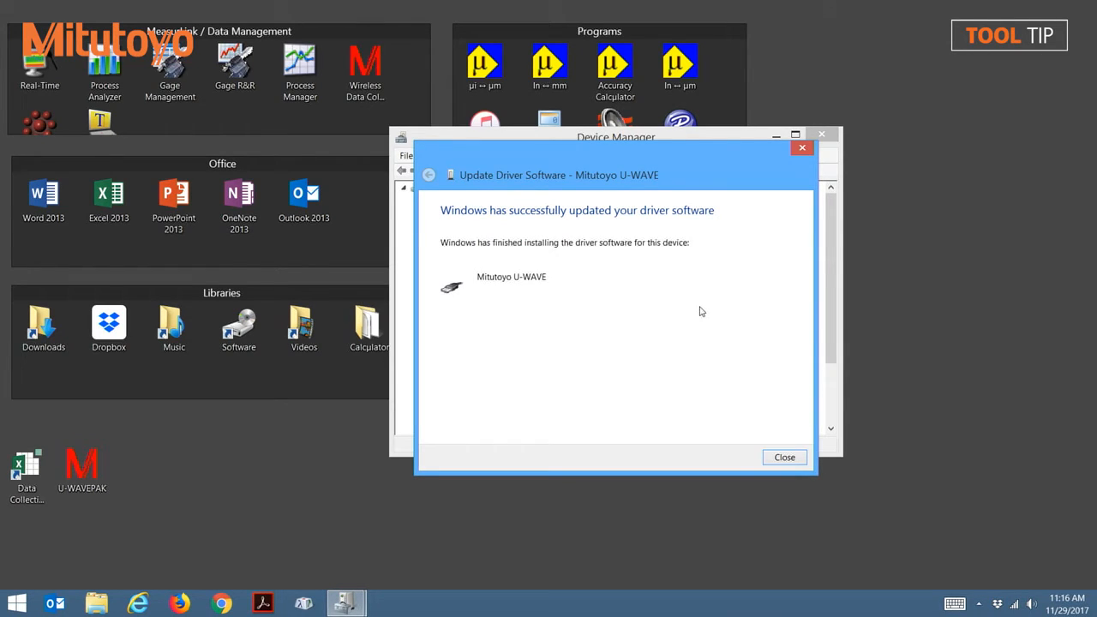
{"action": "left_click", "coordinate": [784, 458]}
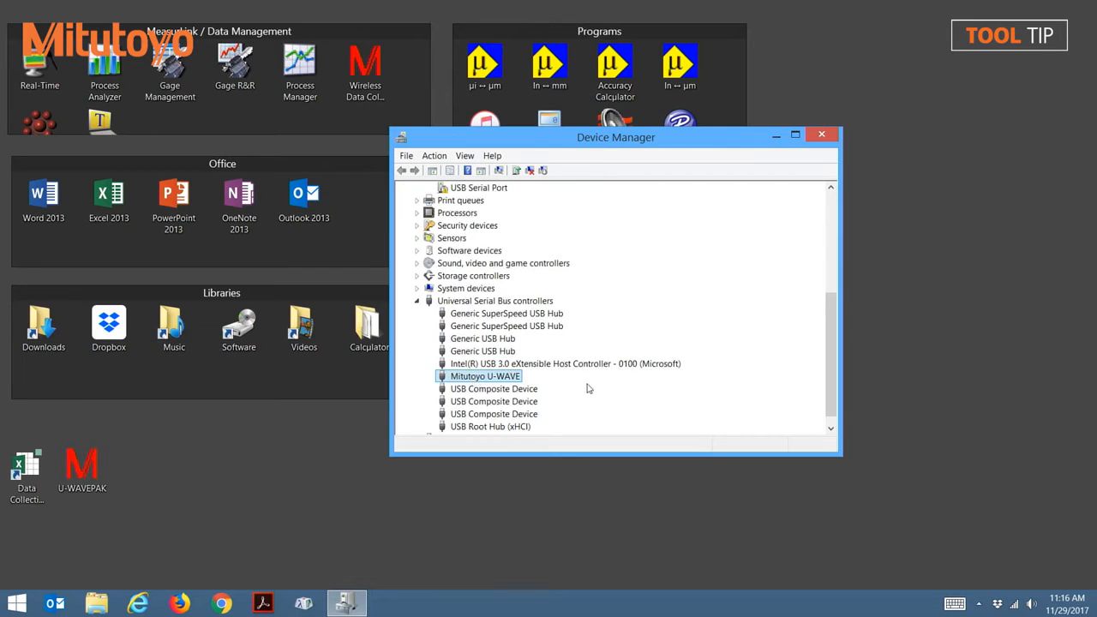
Step: Update the USB Serial Port driver under Other devices, using driver software from C:\Mitutoyo\UWAVEPAK including subfolders
{"action": "left_click_drag", "start_coordinate": [831, 349], "coordinate": [838, 276]}
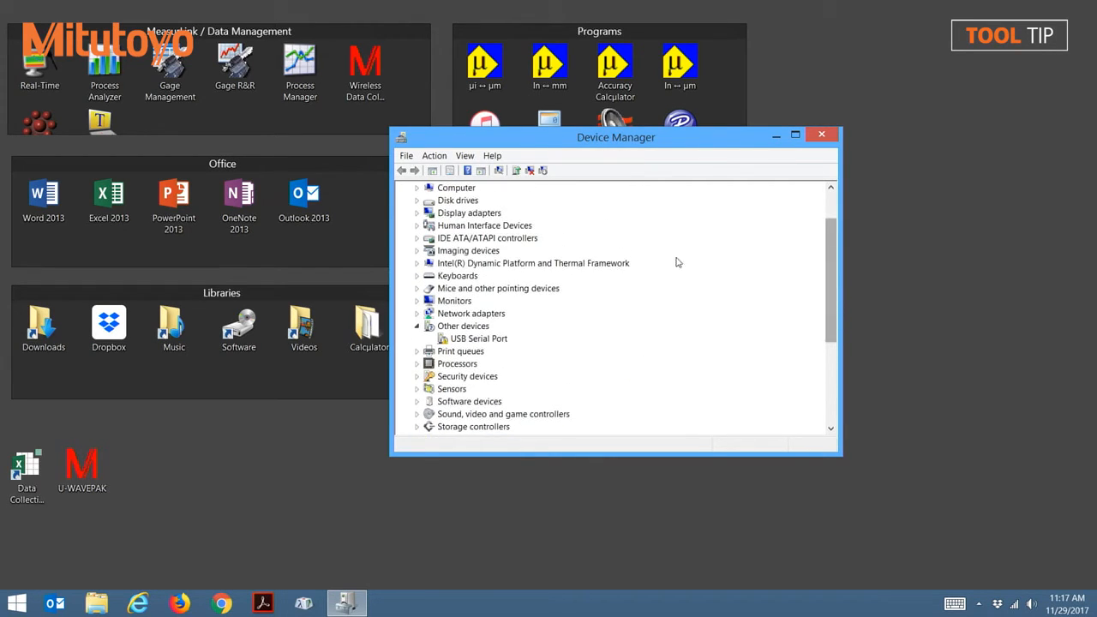
{"action": "left_click", "coordinate": [482, 341]}
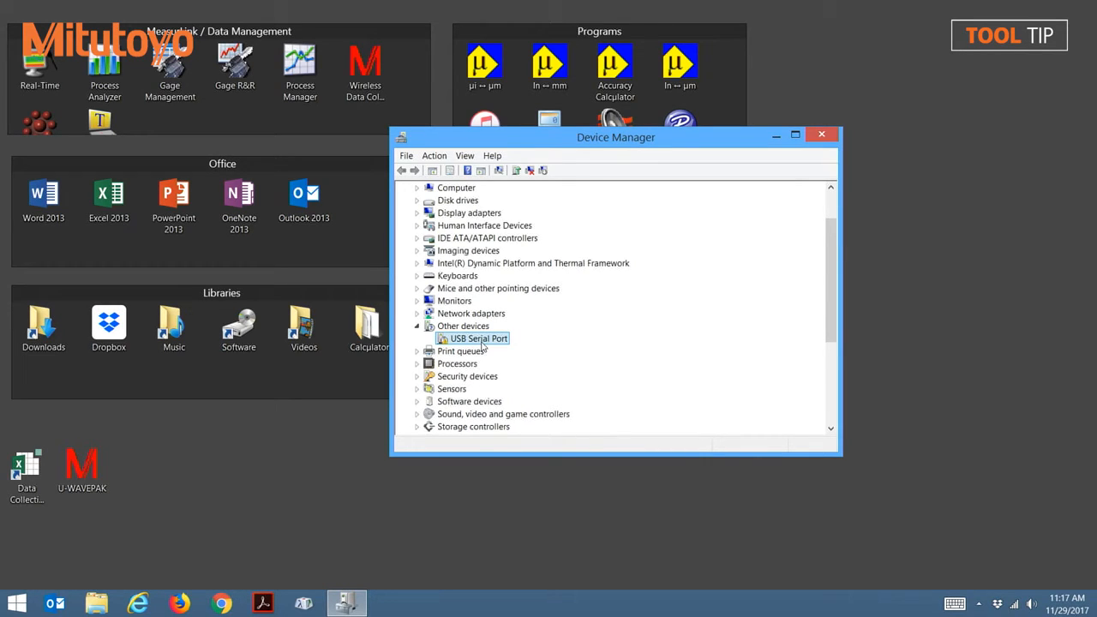
{"action": "right_click", "coordinate": [484, 344]}
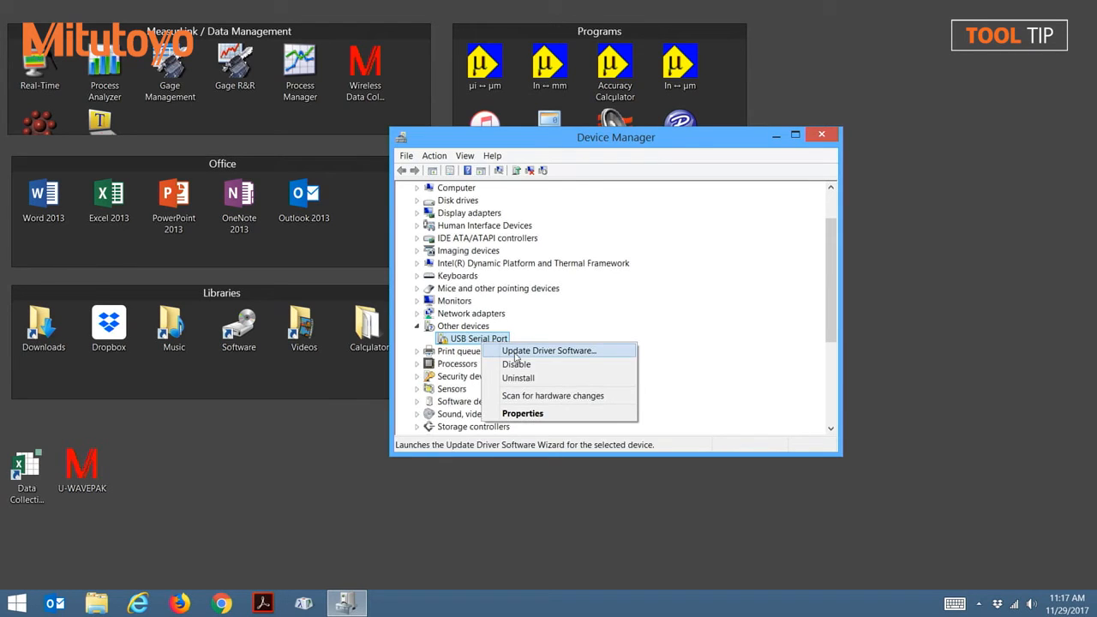
{"action": "left_click", "coordinate": [516, 354]}
{"action": "left_click", "coordinate": [545, 346]}
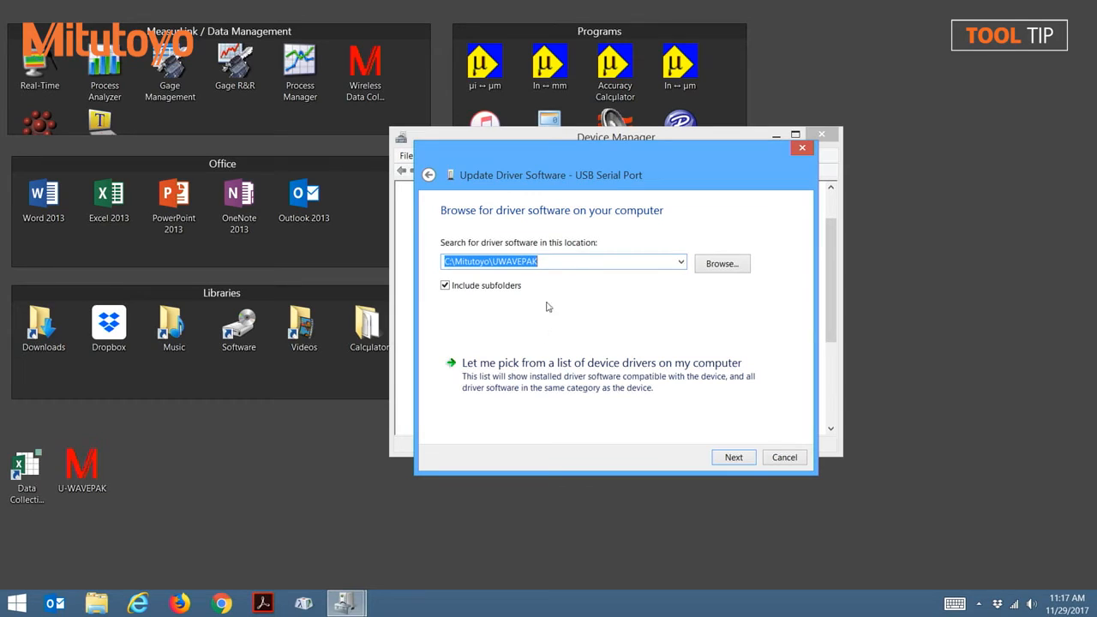
{"action": "left_click_drag", "start_coordinate": [550, 261], "coordinate": [440, 262]}
{"action": "left_click", "coordinate": [734, 457]}
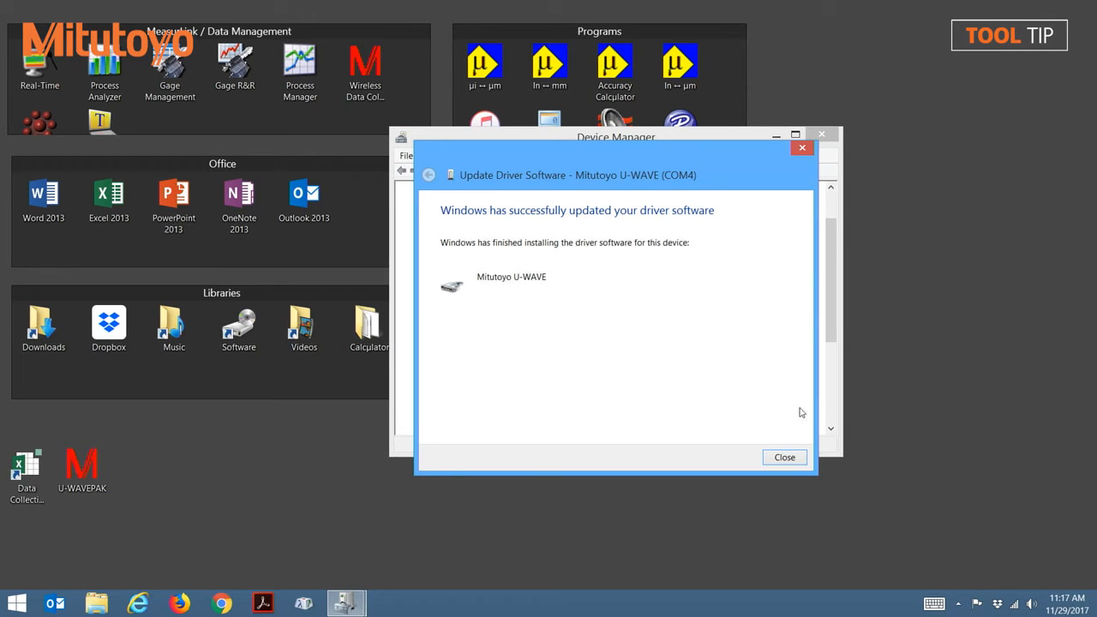
{"action": "left_click", "coordinate": [786, 458]}
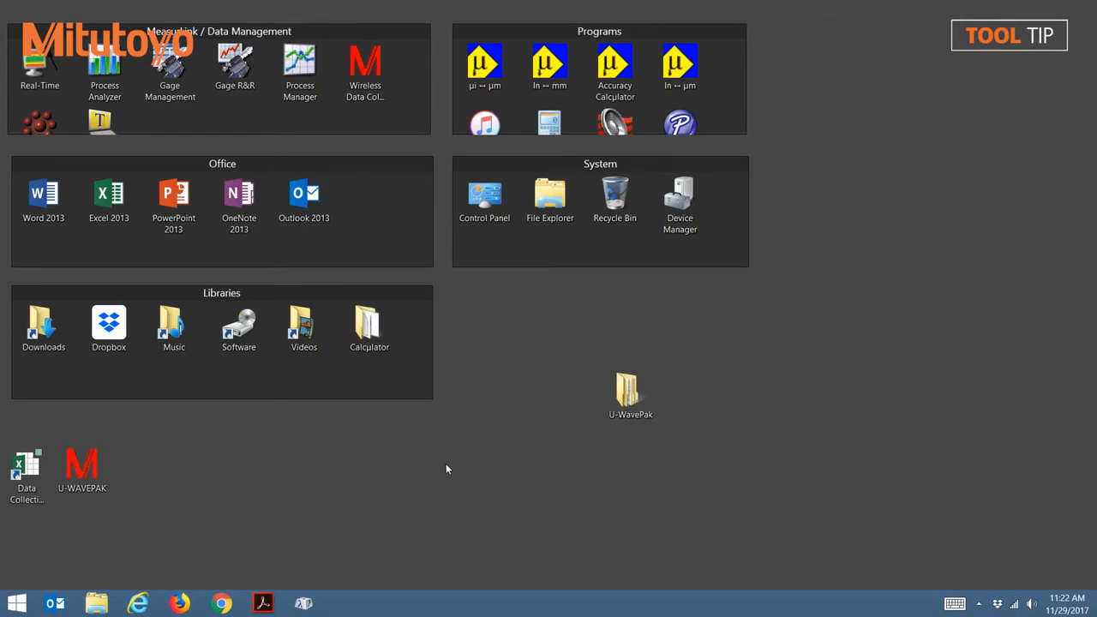
Step: Open U-WAVEPAK, start its setup and agree to set up the factory-default U-WAVE-R immediately
{"action": "double_click", "coordinate": [86, 467]}
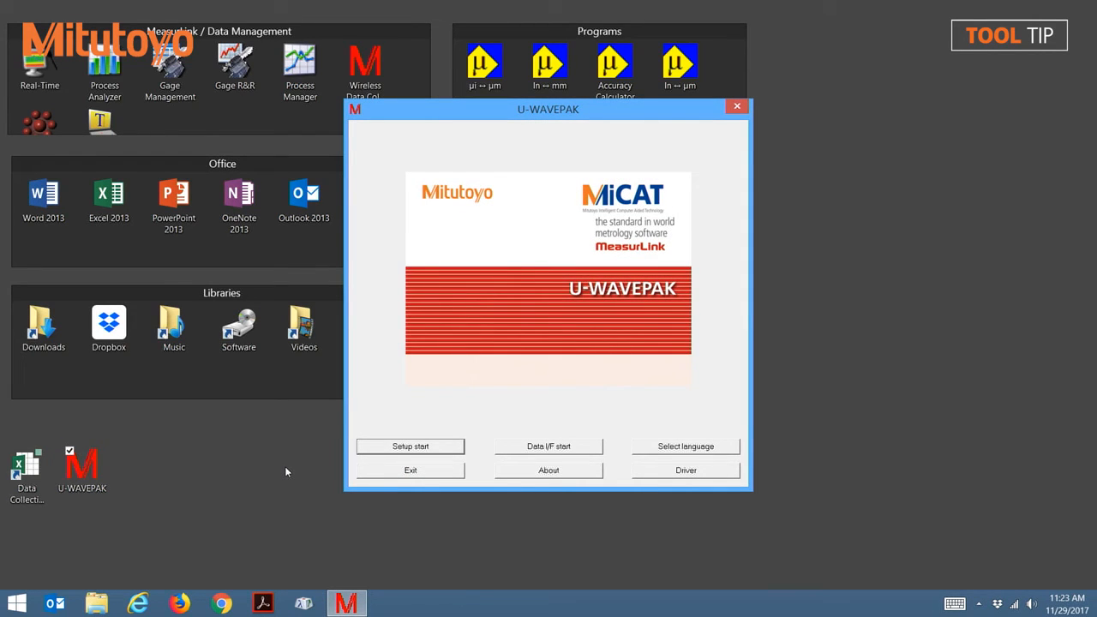
{"action": "left_click", "coordinate": [410, 446]}
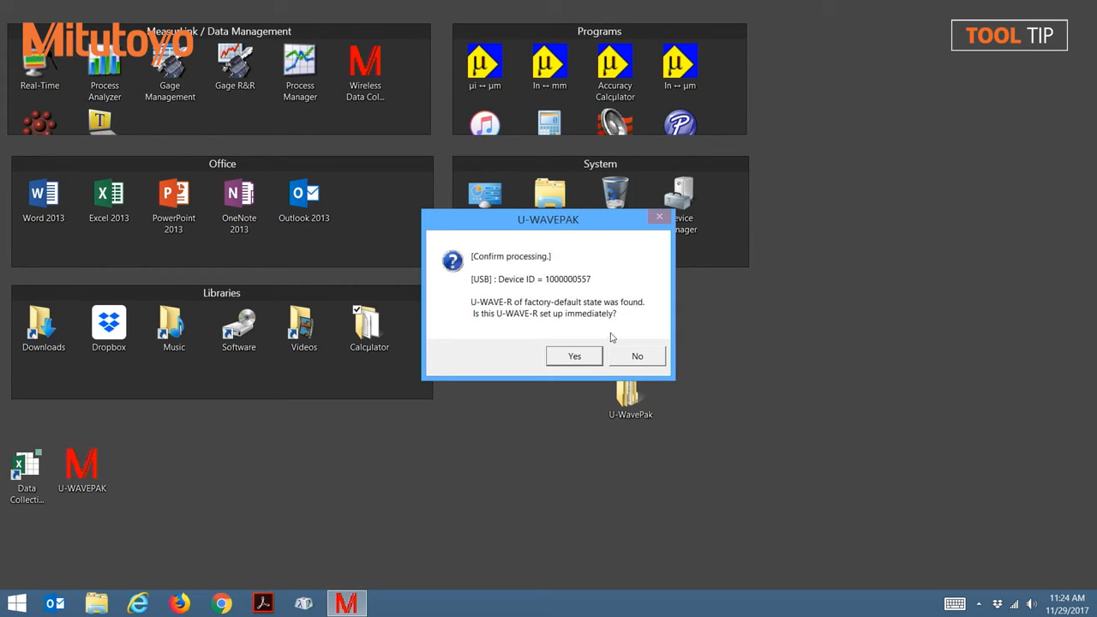
{"action": "left_click", "coordinate": [583, 360]}
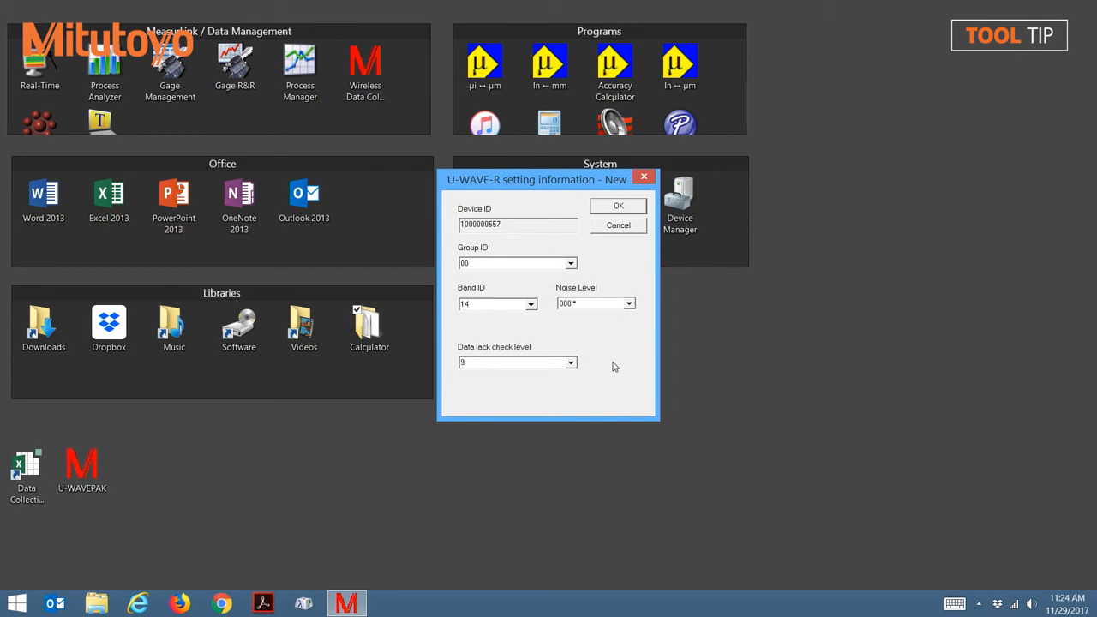
Step: Accept the U-WAVE-R settings with group ID 00, band ID 14, noise level 000 and data lack check level 9, and send them immediately
{"action": "left_click", "coordinate": [618, 207]}
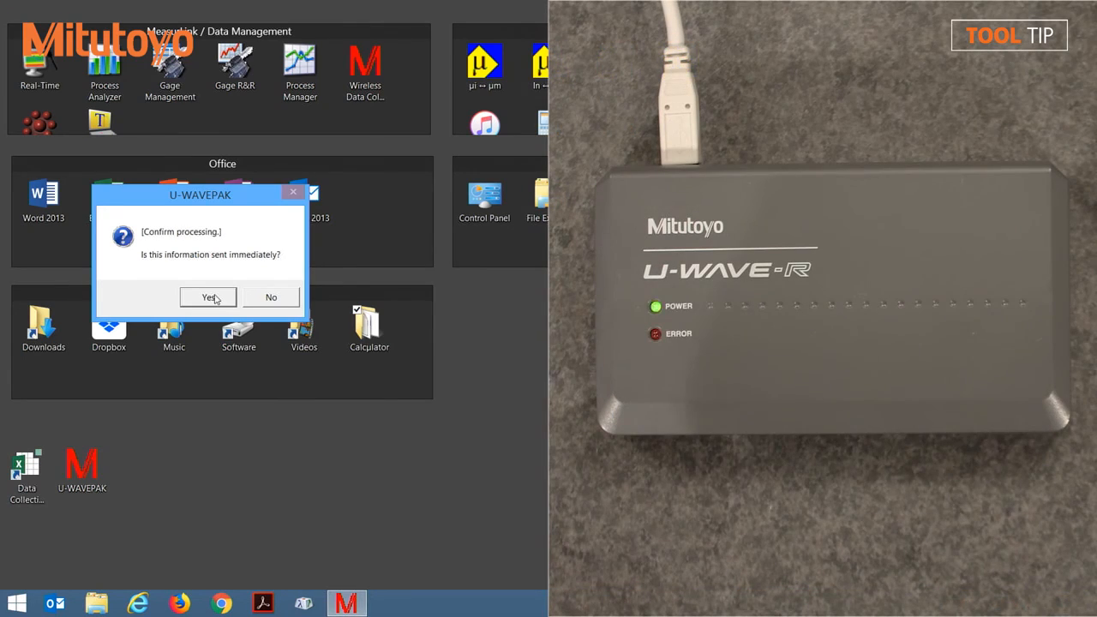
{"action": "left_click", "coordinate": [208, 298]}
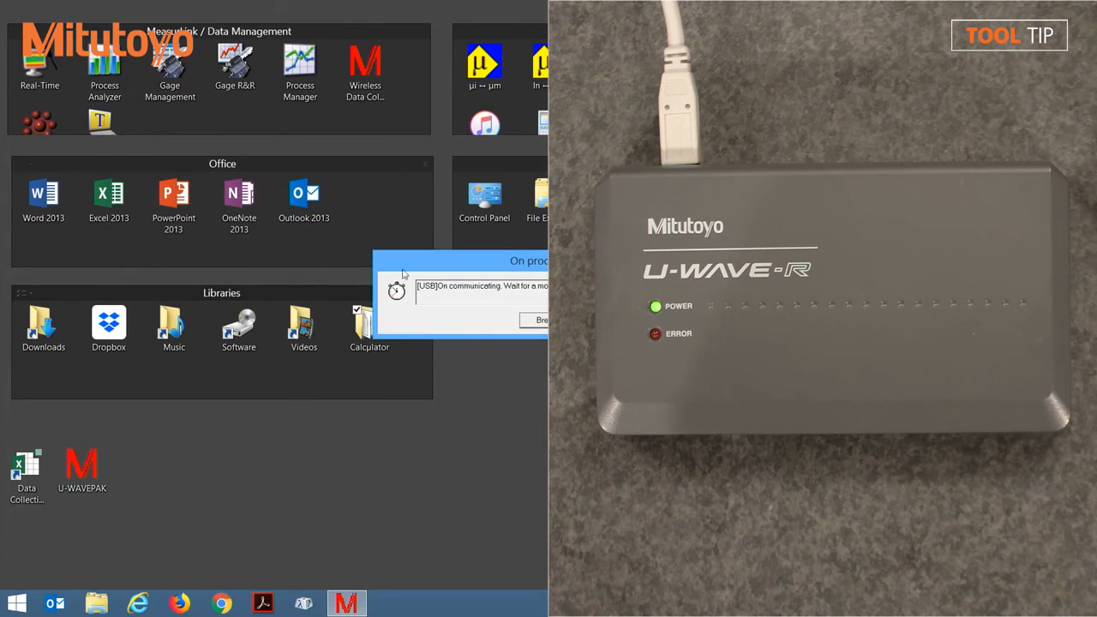
{"action": "left_click_drag", "start_coordinate": [457, 266], "coordinate": [148, 243]}
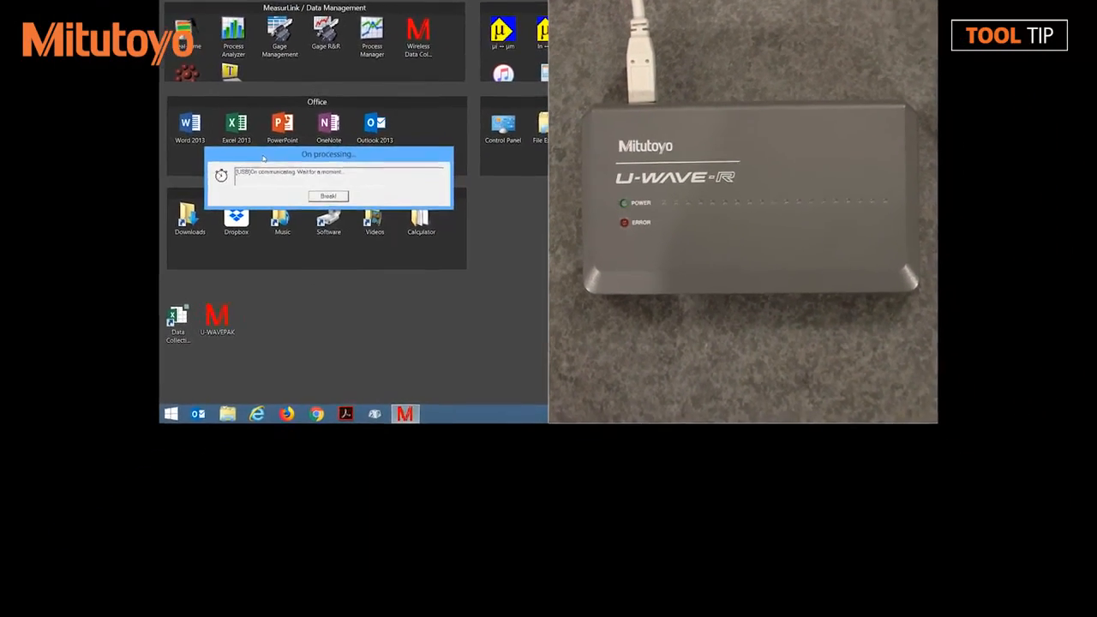